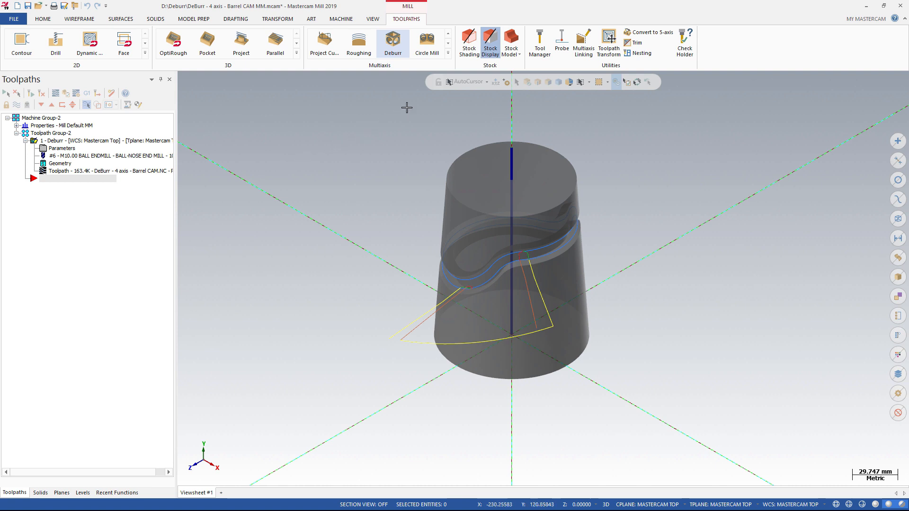
- In the Deburr operation's cut pattern, exclude the edge around the barrel's smaller end face from deburring
left_click(448, 53)
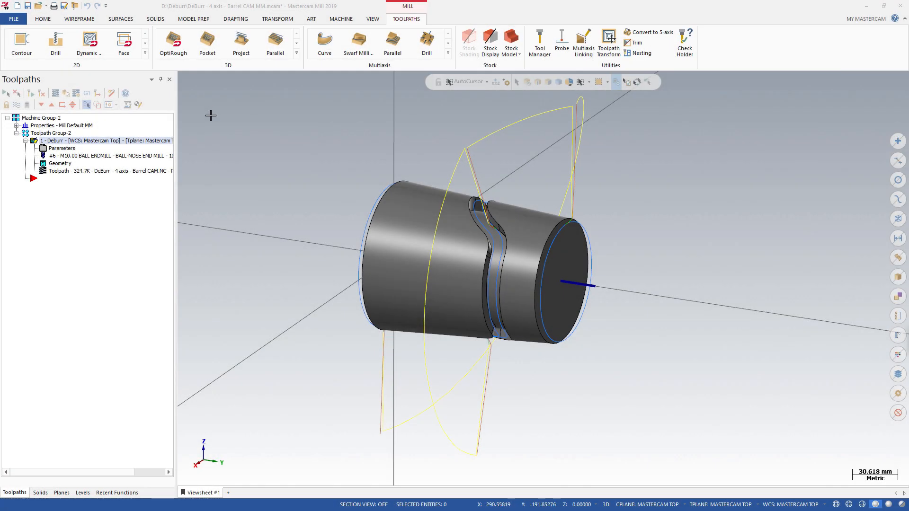
left_click(70, 150)
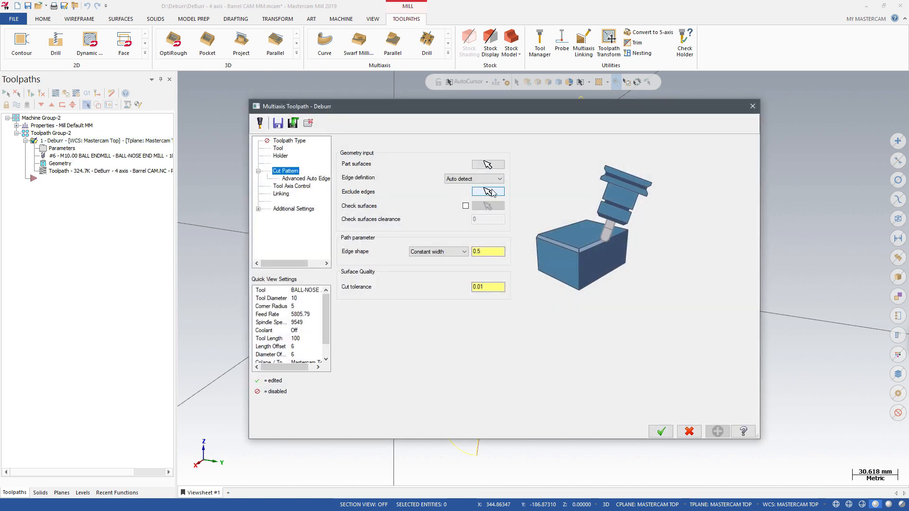
left_click(475, 192)
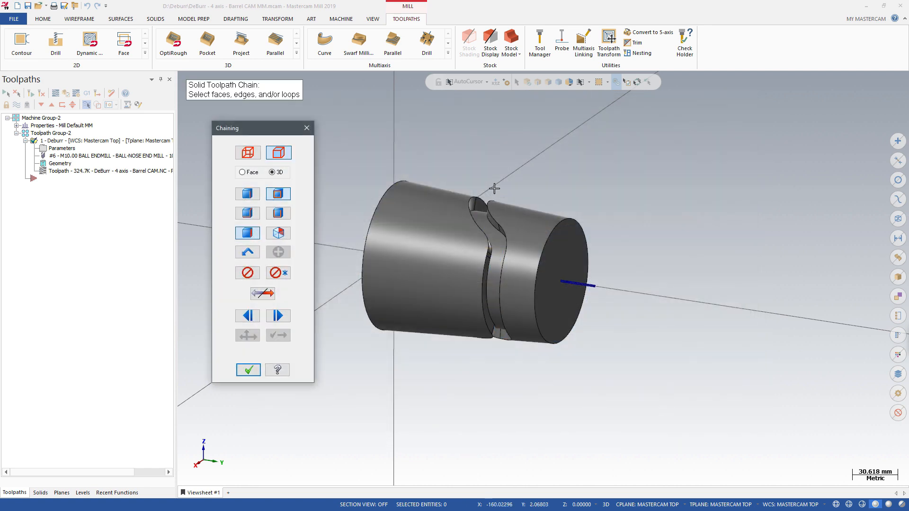
left_click(569, 260)
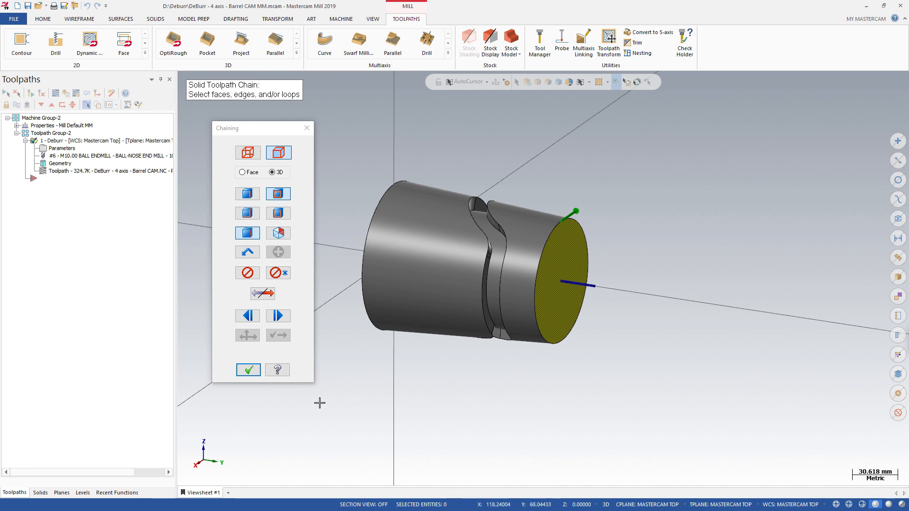
left_click(248, 371)
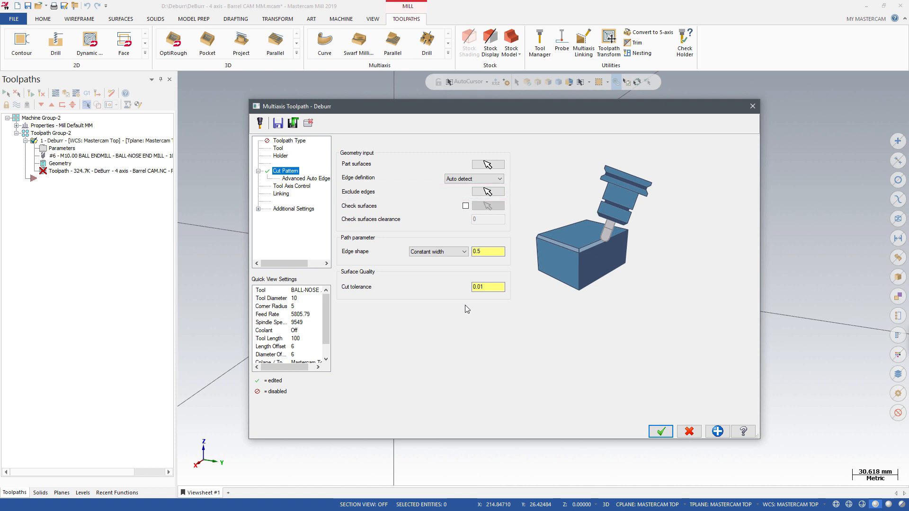
- Switch the Deburr edge definition to User defined and add the circular edge of the smaller end face to the chains
left_click(499, 179)
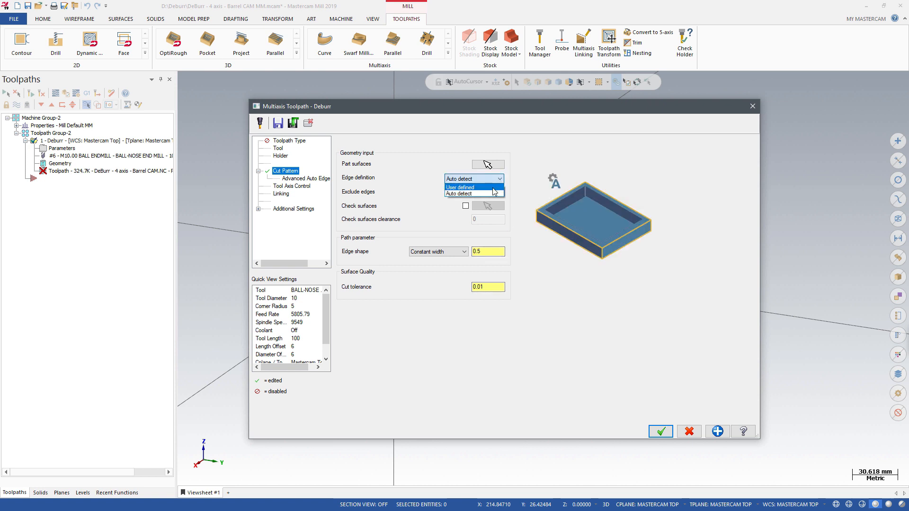
left_click(492, 187)
left_click(493, 192)
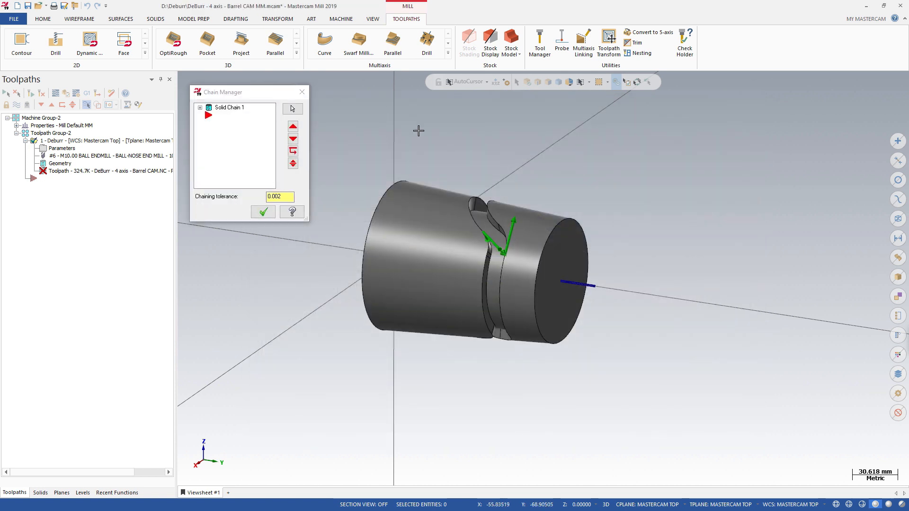
right_click(252, 133)
left_click(296, 138)
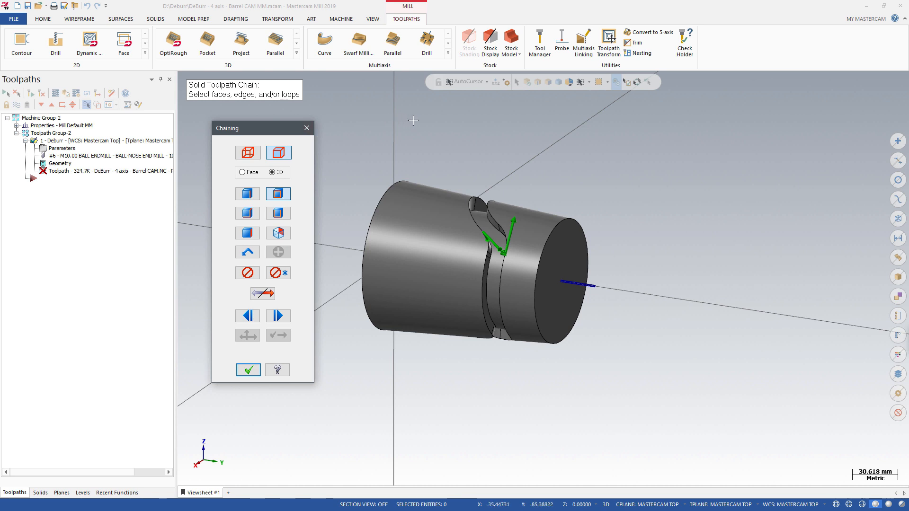
left_click(560, 229)
left_click(650, 211)
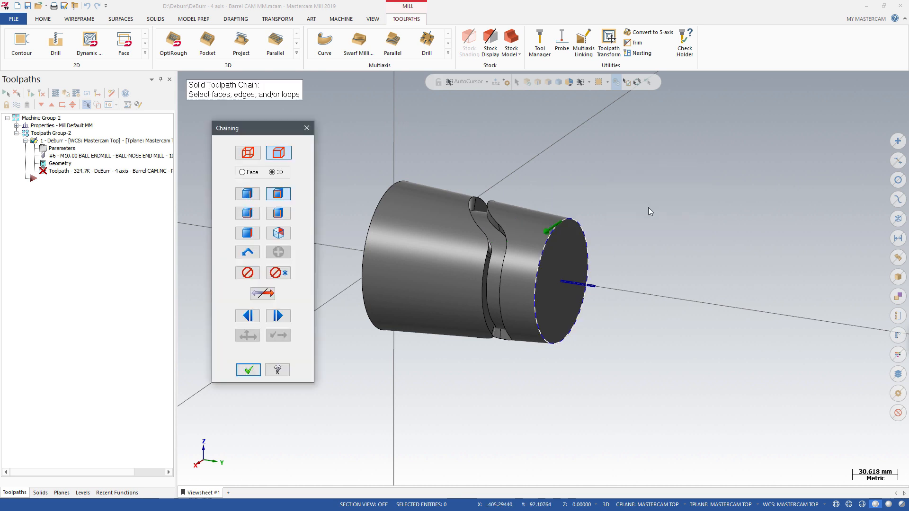
left_click(248, 369)
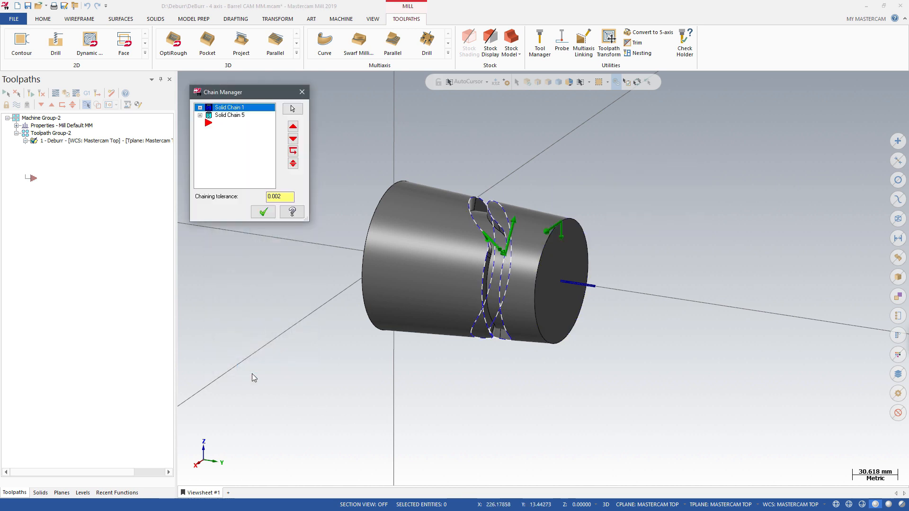
left_click(265, 213)
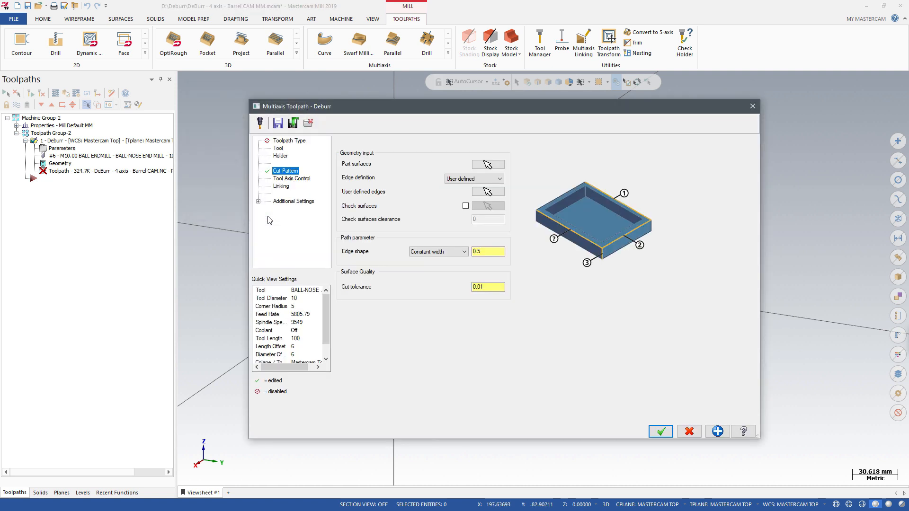
- Review the machining types available in the Deburr operation's tool axis control settings
left_click(287, 180)
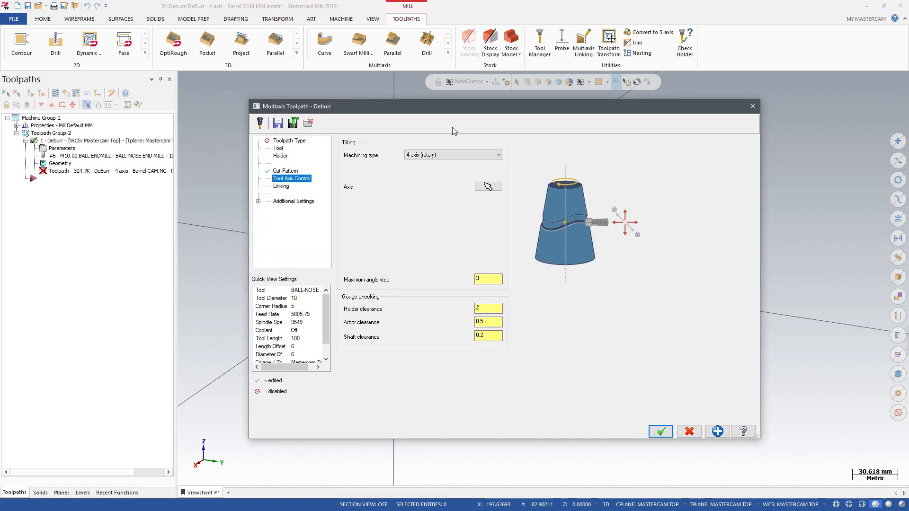
left_click(497, 155)
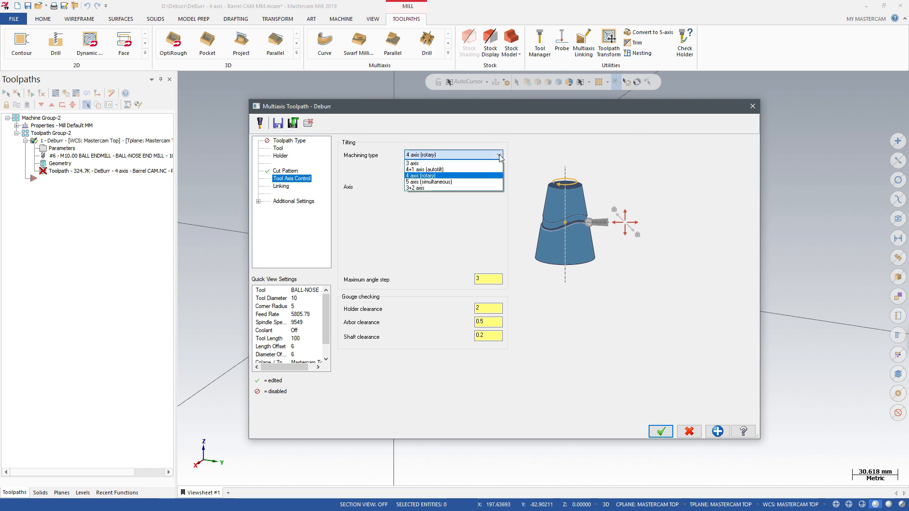
left_click(543, 166)
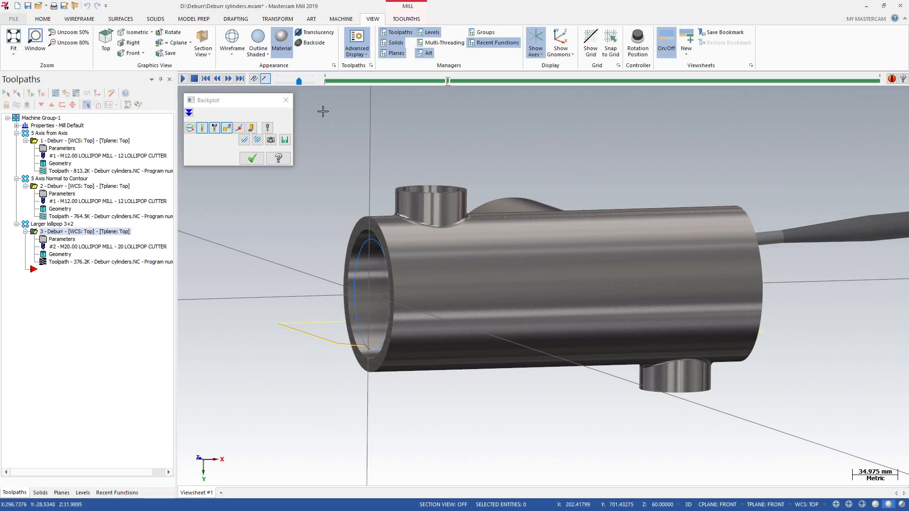
- Inspect the third Deburr operation's backplot inside the cylinder with section view turned on, and close the backplot
left_click(203, 44)
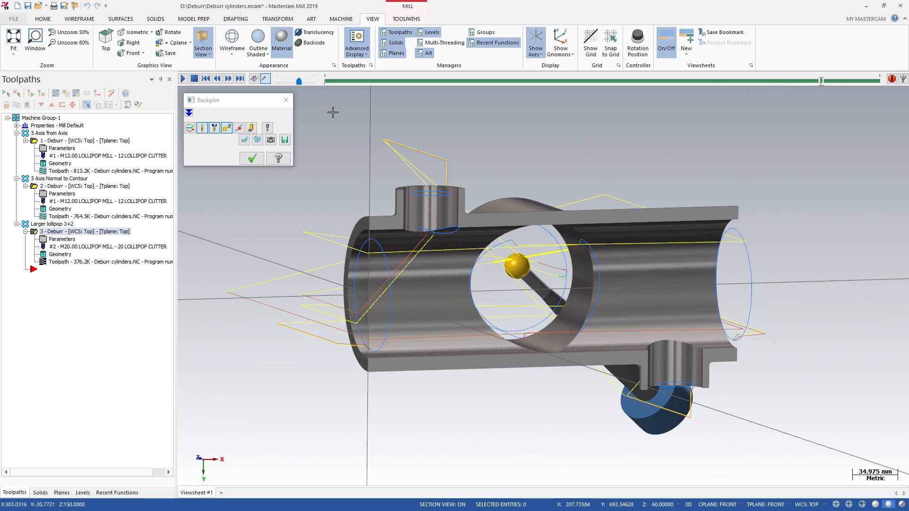
left_click(260, 158)
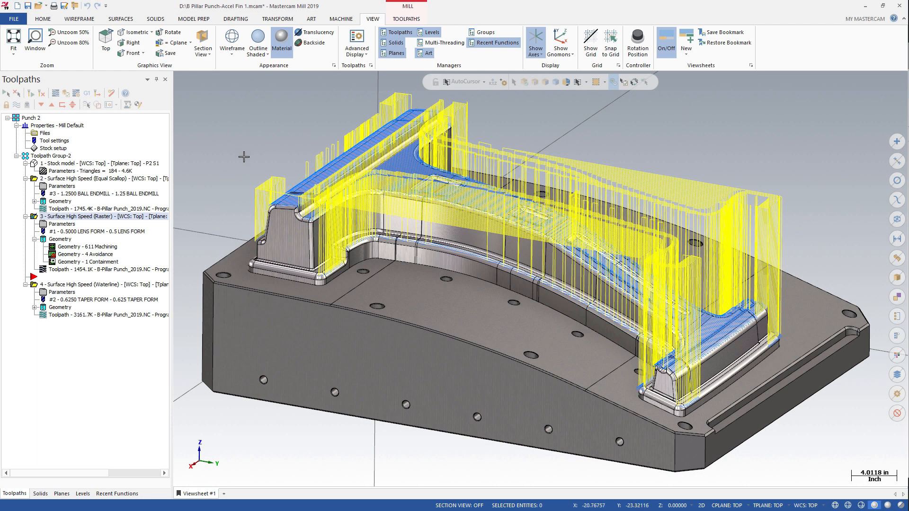
- Examine the geometry and rounded tip of the 0.5 lens form tool used by the Raster operation, and leave it unedited
left_click(134, 233)
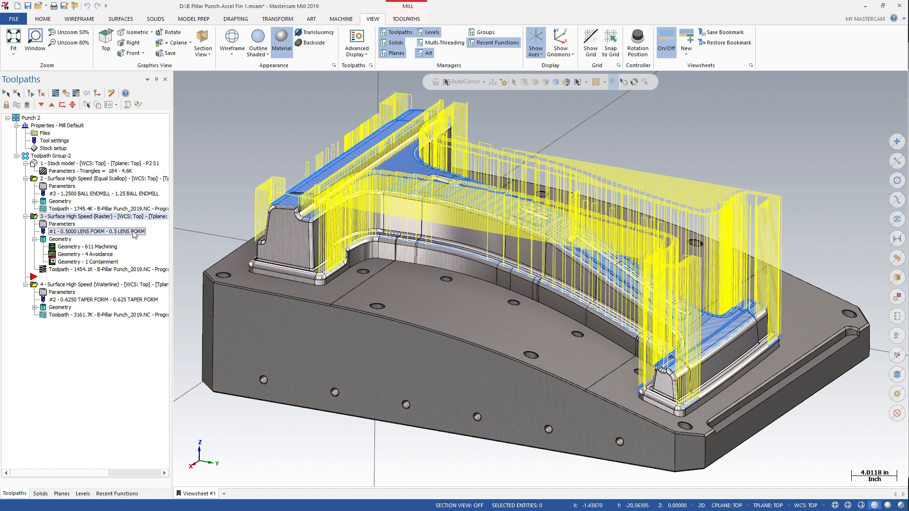
double_click(135, 233)
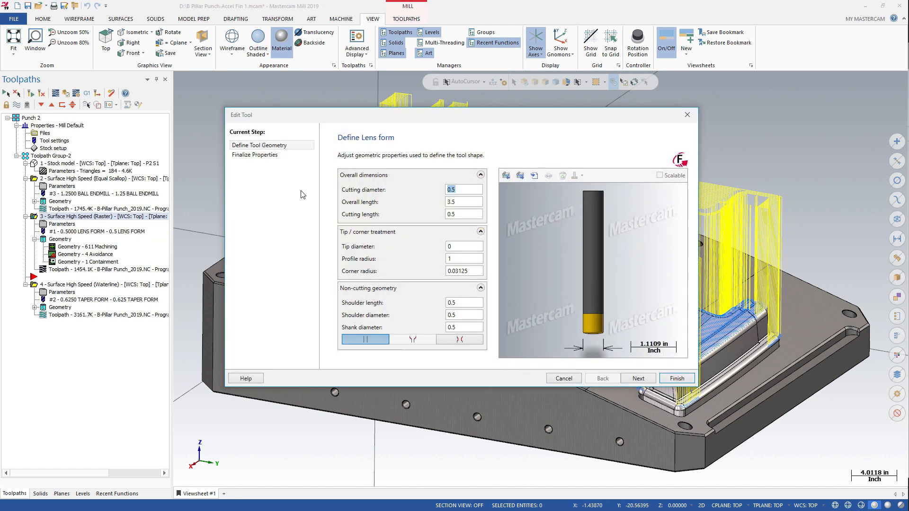
right_click(512, 220)
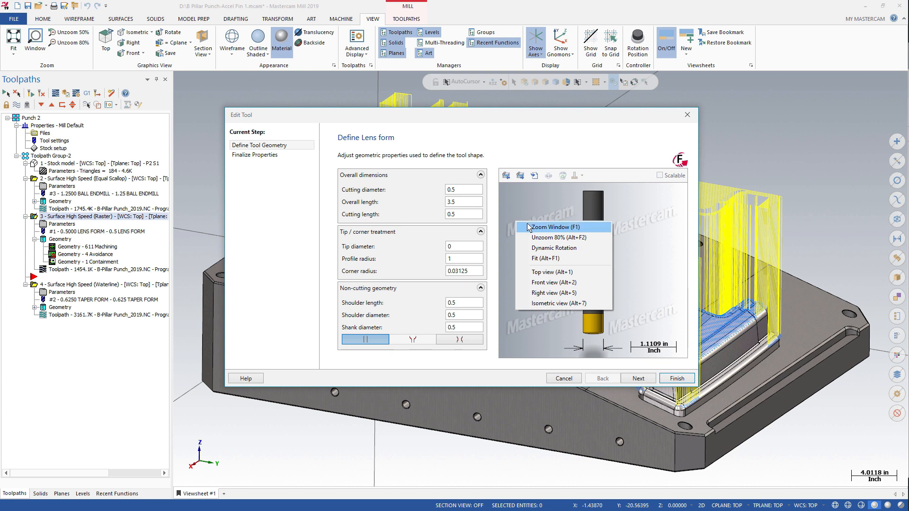
left_click(530, 228)
left_click_drag(541, 293, 630, 351)
right_click(641, 290)
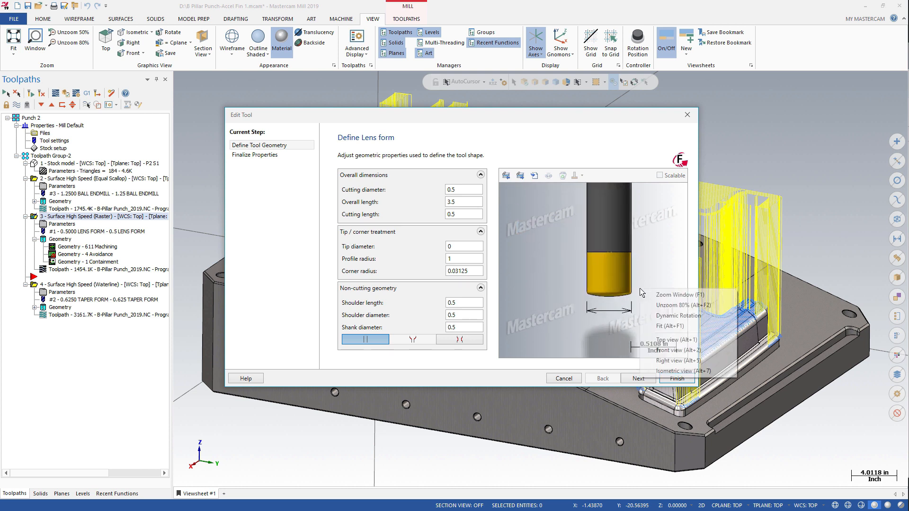
left_click(659, 316)
left_click(611, 284)
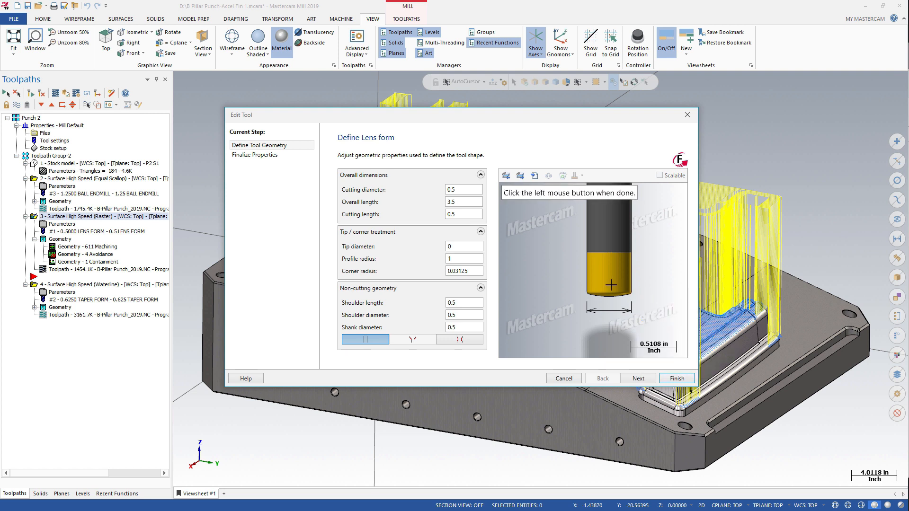
left_click(591, 278)
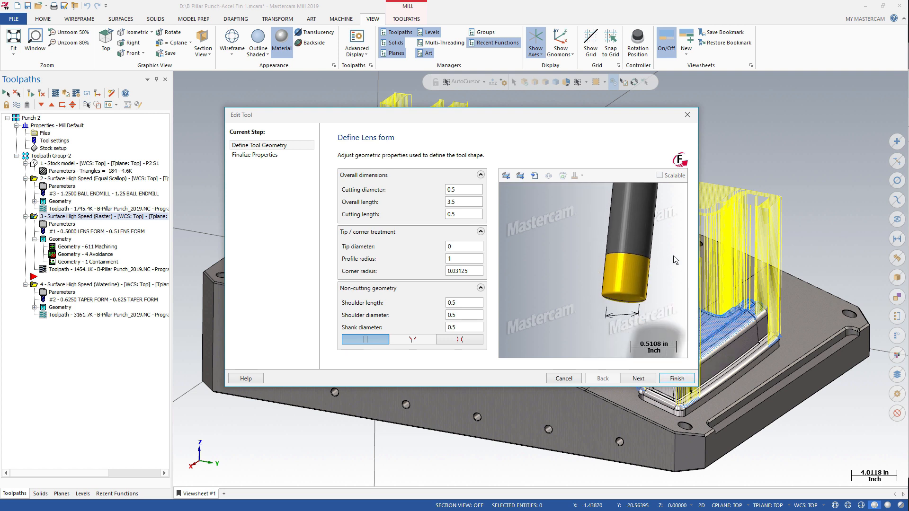
scroll(676, 260, "up", 3)
scroll(676, 260, "up", 1)
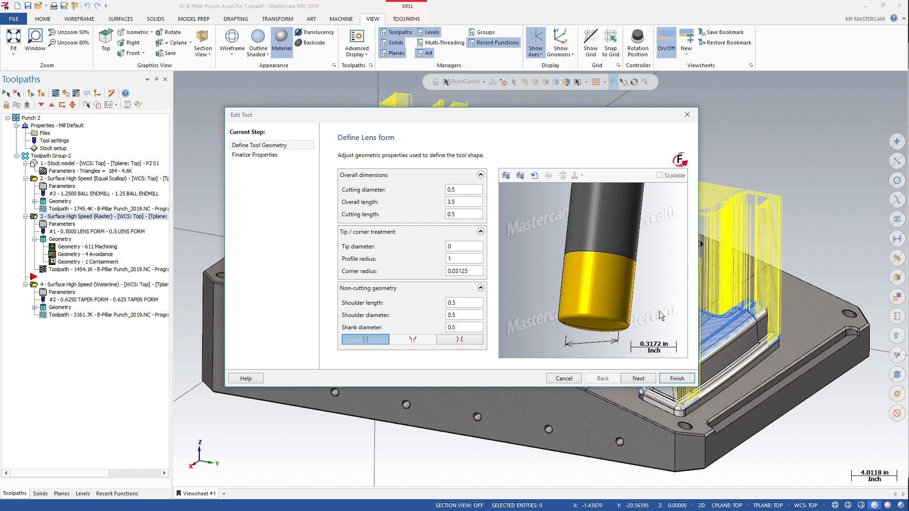
left_click(564, 378)
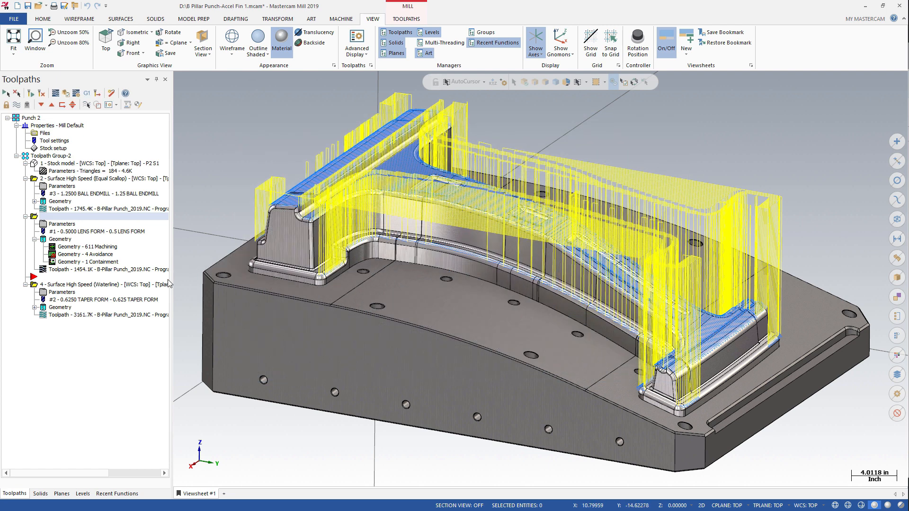
- Examine the 0.625 taper form tool of the Waterline operation, including its profile geometry and curved cutting portion
left_click(146, 300)
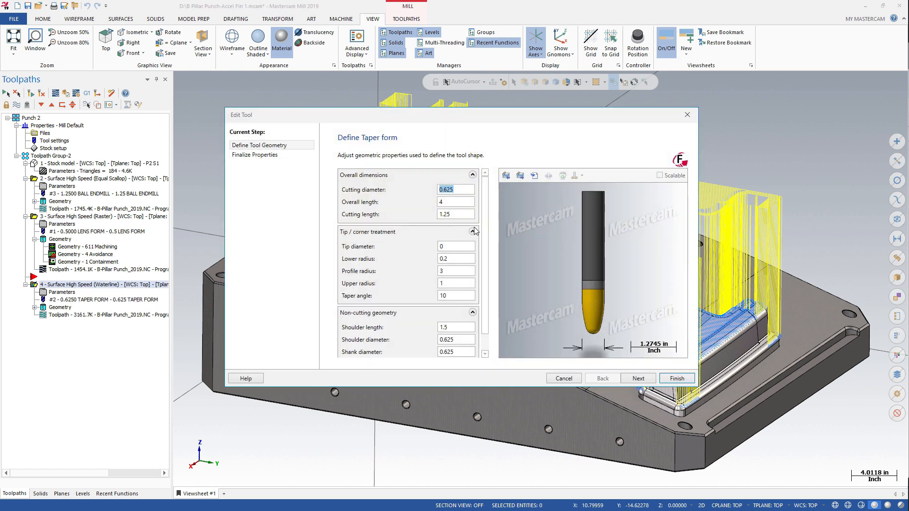
right_click(511, 237)
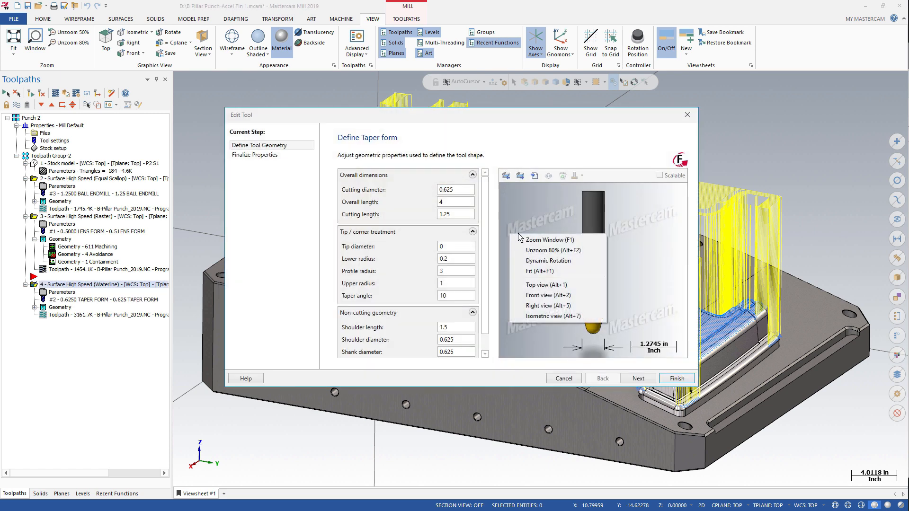
left_click(523, 241)
left_click_drag(543, 263, 635, 350)
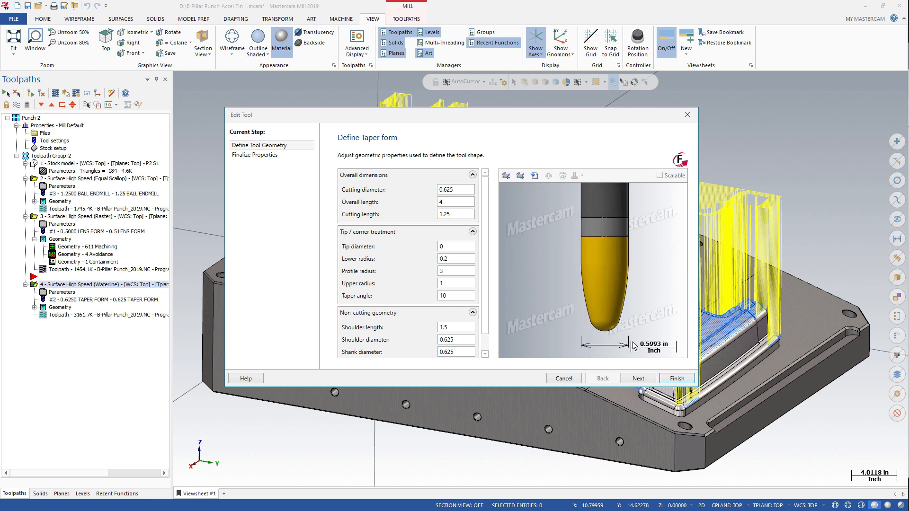
right_click(636, 309)
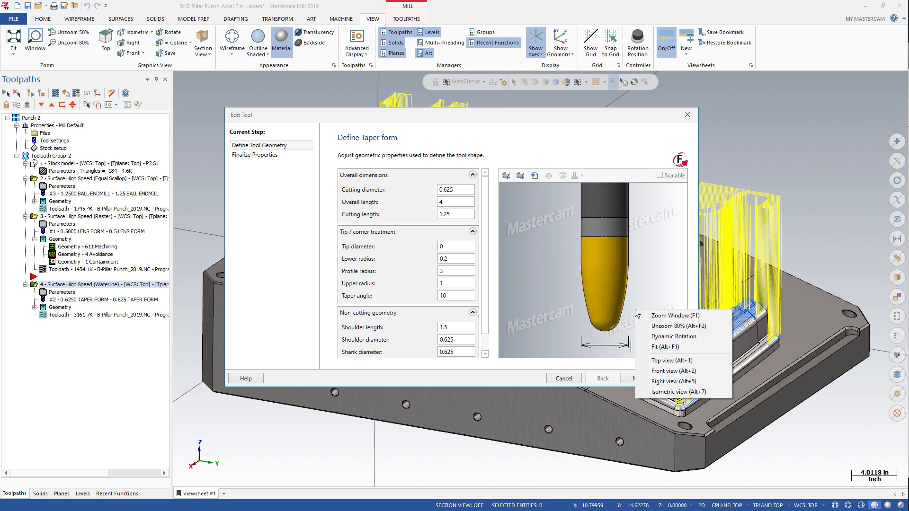
left_click(659, 331)
left_click(614, 313)
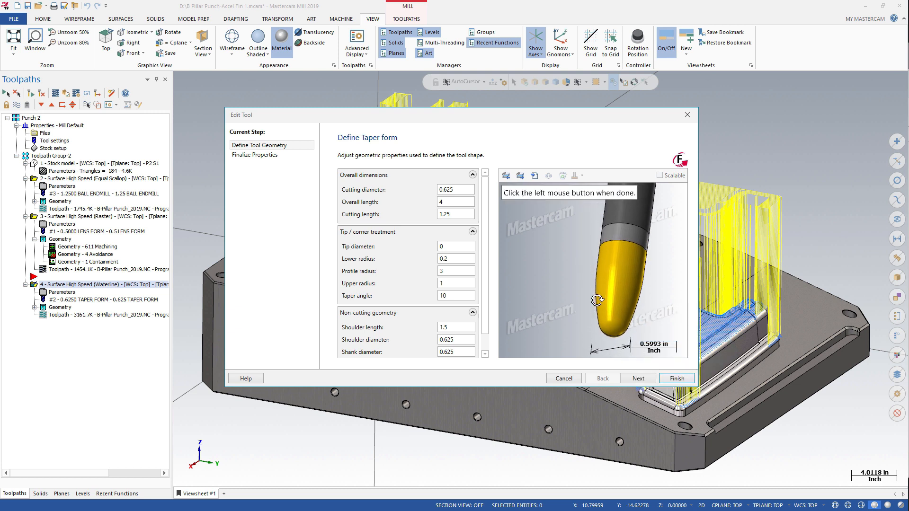
left_click(597, 300)
scroll(663, 309, "up", 3)
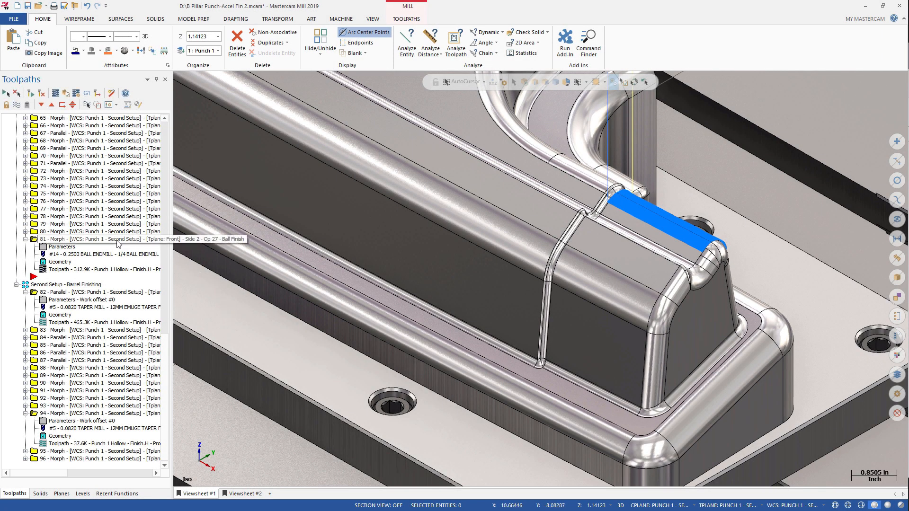
- Backplot Morph operation 81 with the 1/4 ball endmill in Viewsheet #2 through to the end, and close the backplot
left_click(56, 96)
left_click(241, 493)
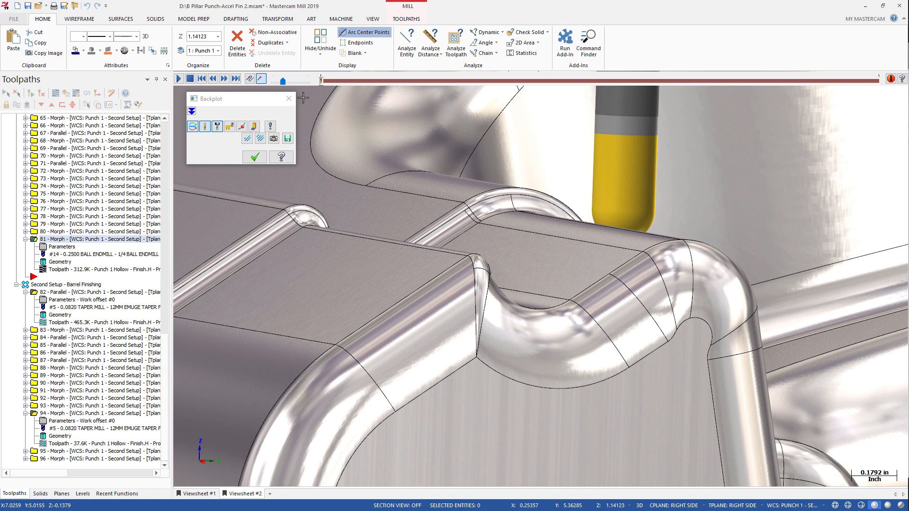
left_click_drag(321, 82, 778, 89)
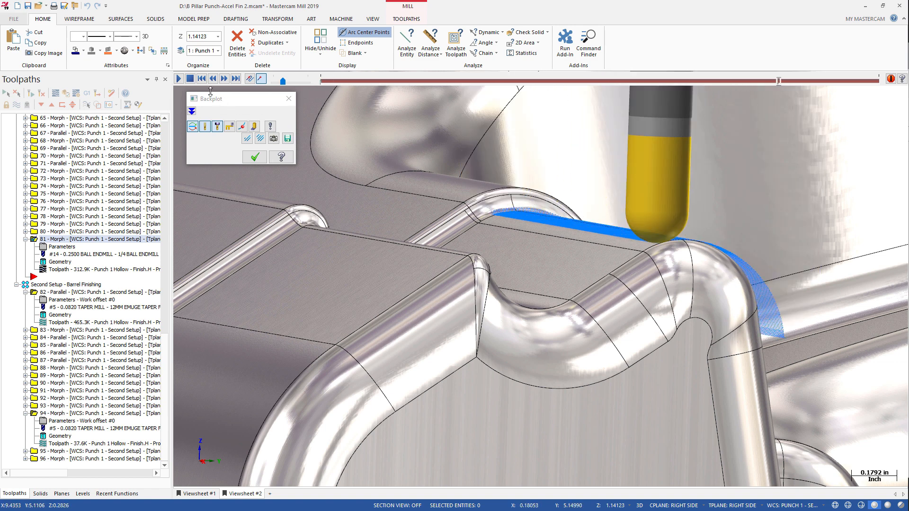
left_click(180, 80)
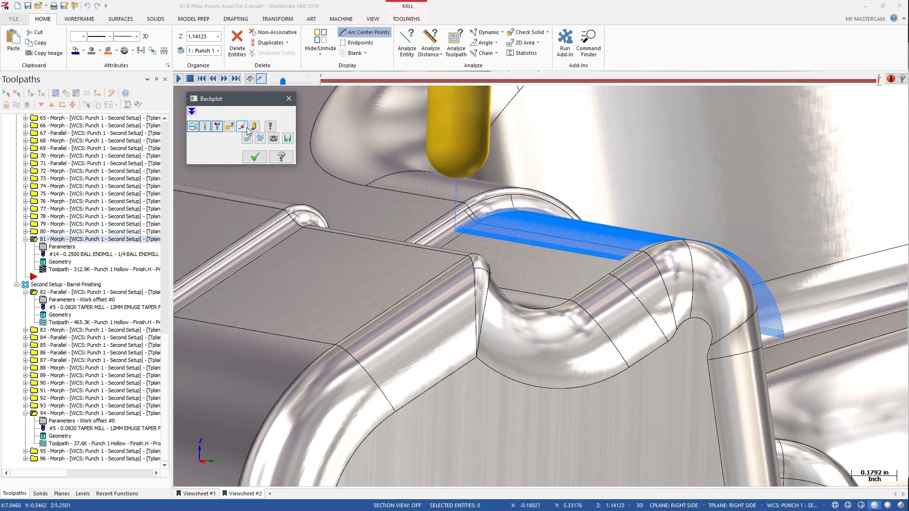
left_click(255, 156)
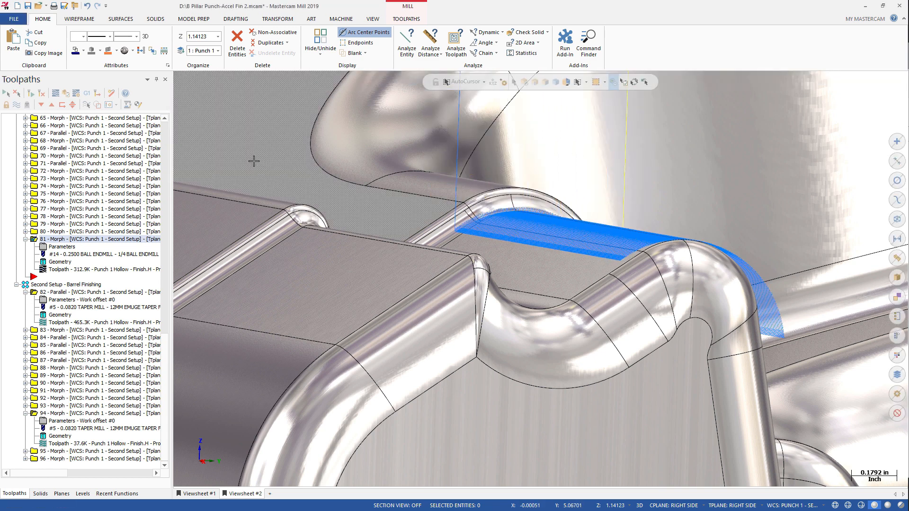
- Review the stepover and cusp height in Morph operation 81's cut pattern, and leave the parameters unedited
left_click(61, 247)
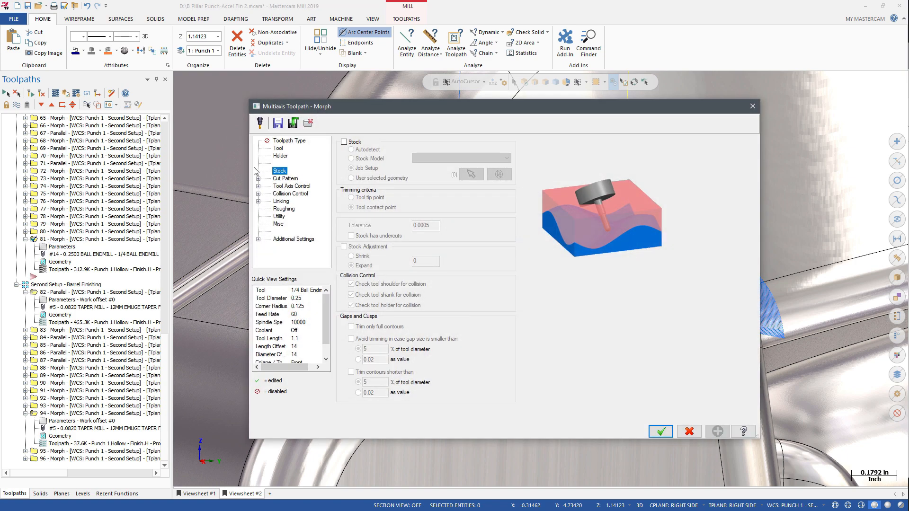
left_click(284, 179)
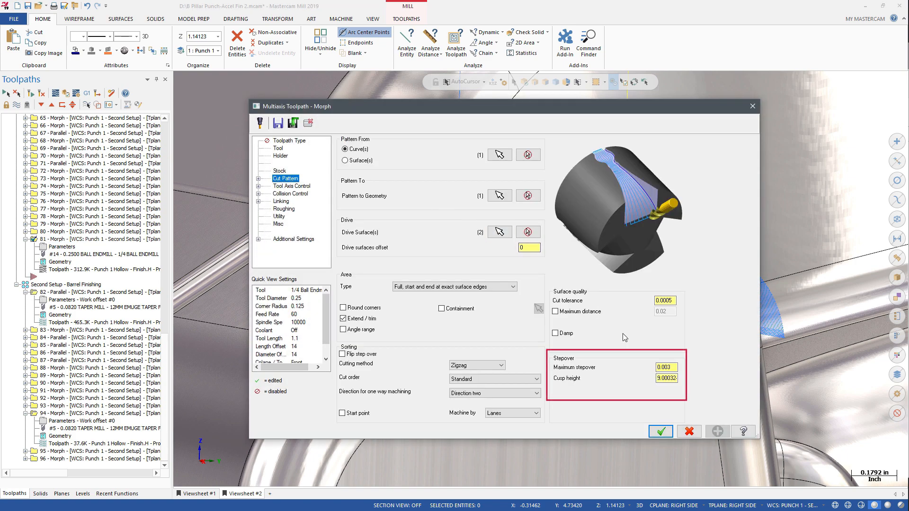
mouse_move(663, 365)
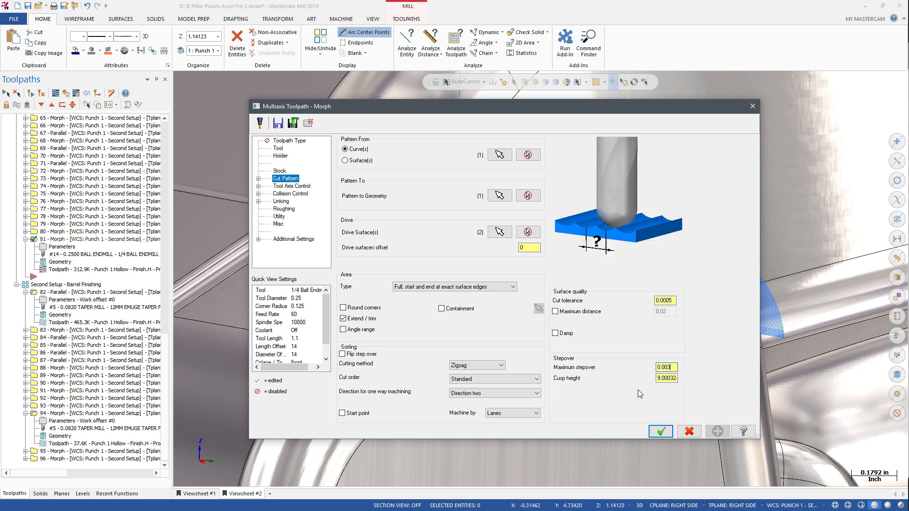
key("Escape")
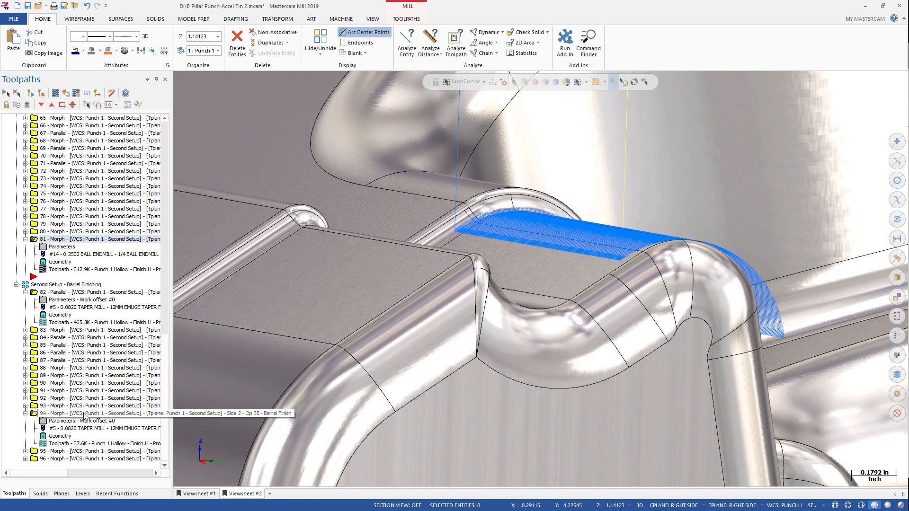
- Backplot Morph operation 94 with the 12mm Emuge taper mill partway across the fillet, and close the backplot
left_click(84, 413)
left_click(55, 94)
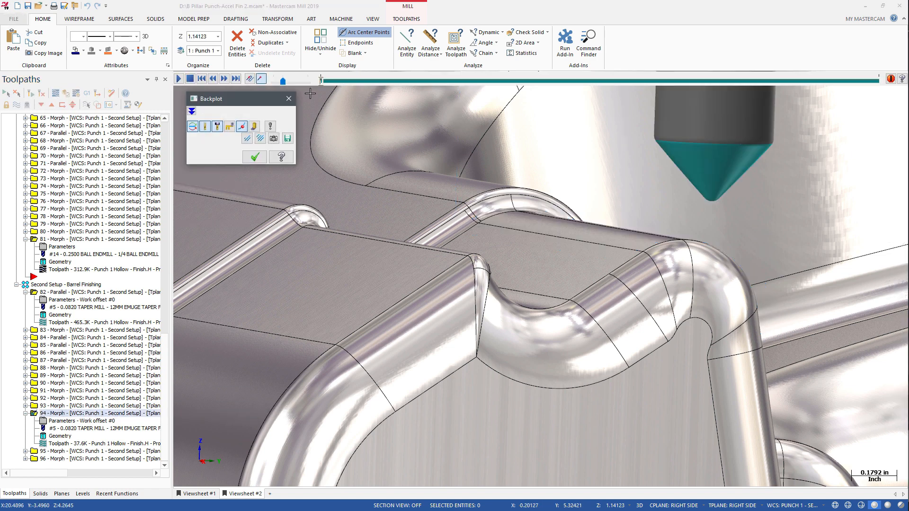
left_click_drag(321, 86, 417, 85)
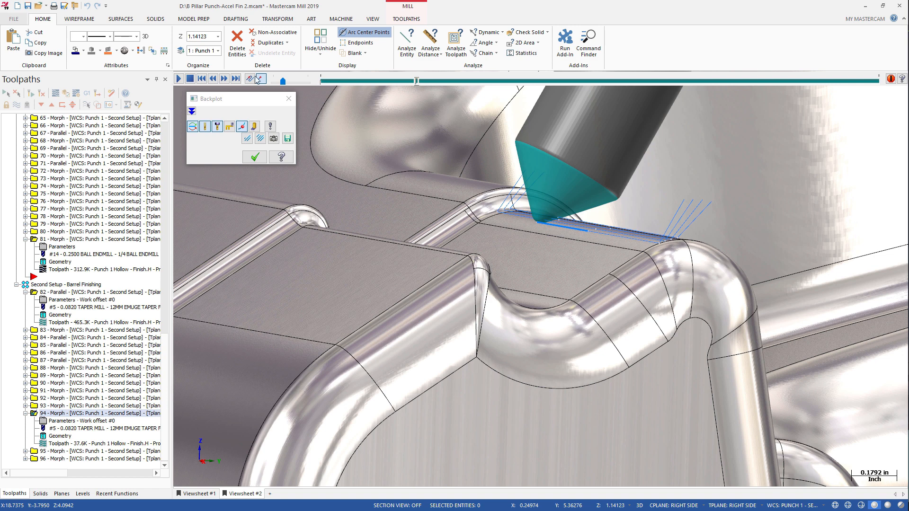
left_click(179, 79)
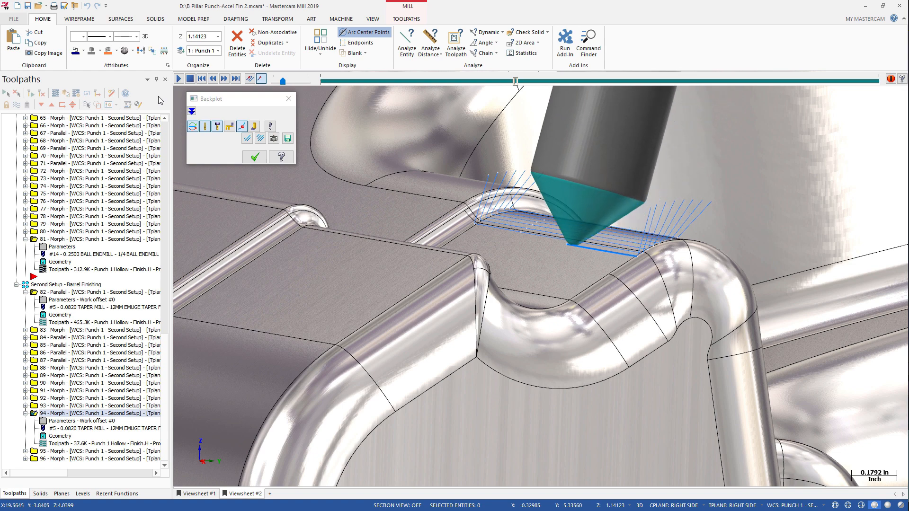
left_click(255, 157)
- Review the stepover and cusp height in Morph operation 94's cut pattern, and leave the parameters unedited
left_click(93, 422)
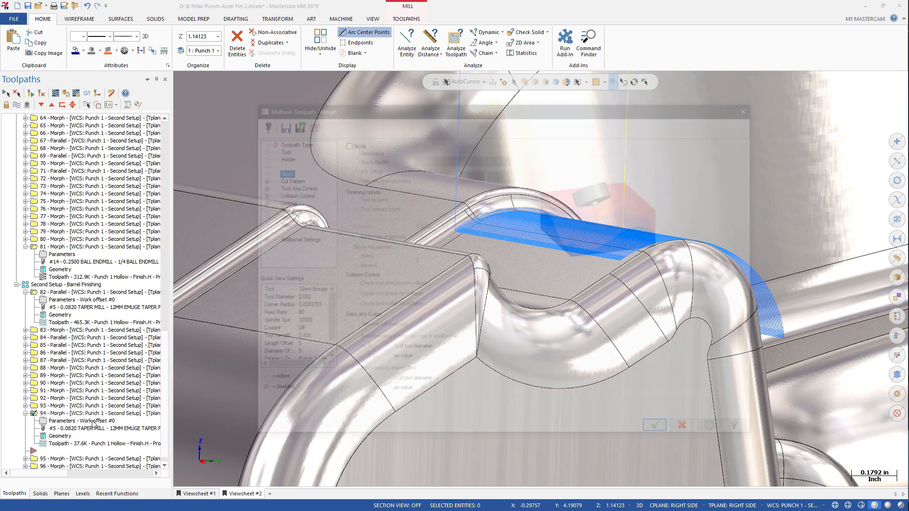
left_click(295, 179)
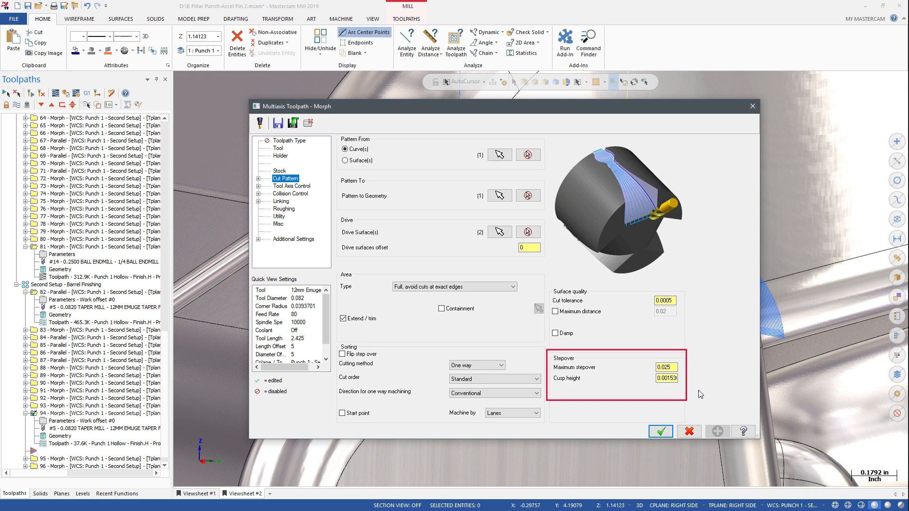
left_click(686, 433)
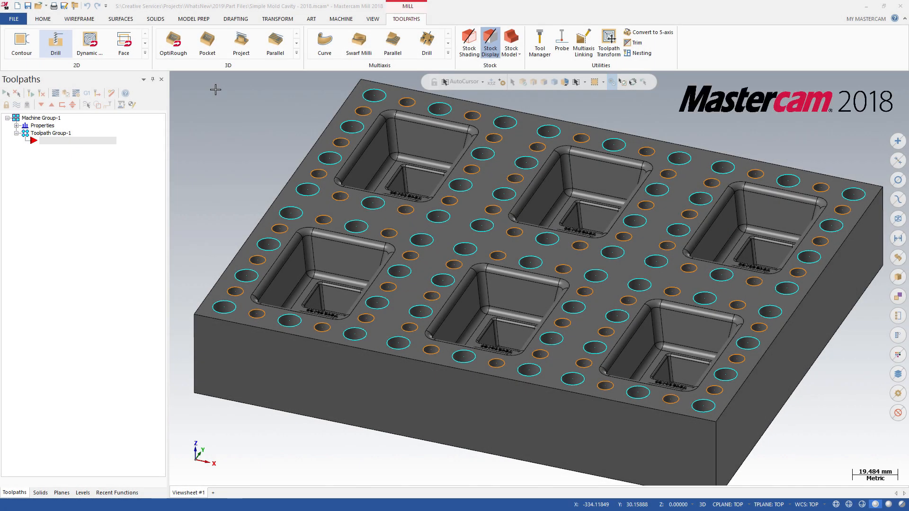
- Start a Drill toolpath, window-select every hole in the mold block, and remove three neighbouring holes along the block's right edge
left_click(62, 52)
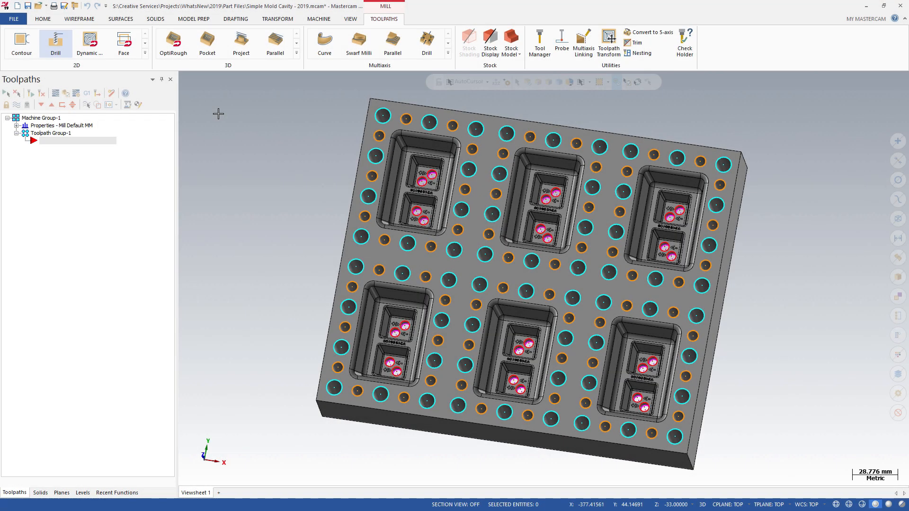
left_click(58, 50)
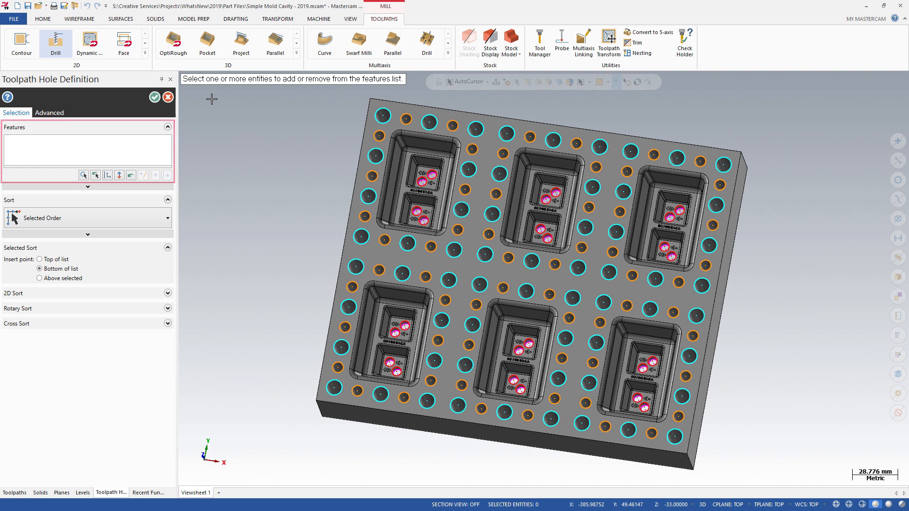
mouse_move(228, 89)
left_mouse_down()
mouse_move(294, 173)
mouse_move(606, 436)
mouse_move(739, 475)
left_mouse_up()
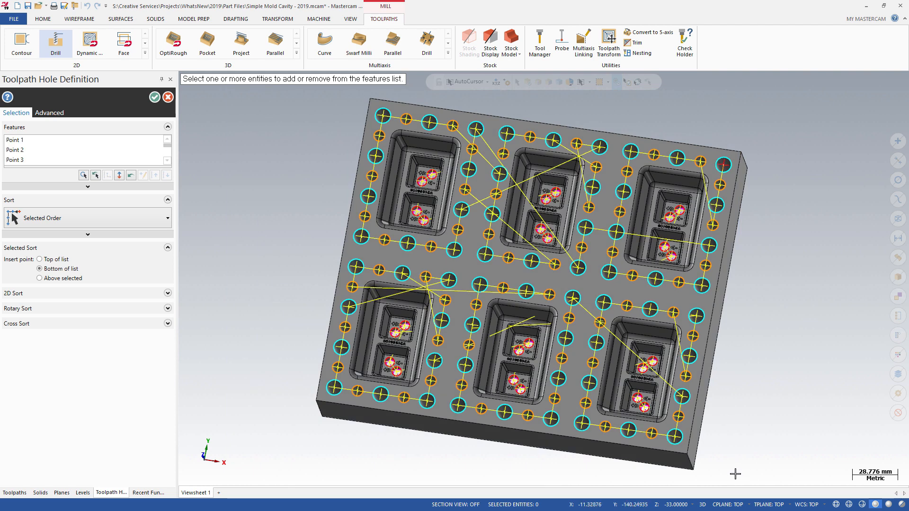
left_click(697, 316)
left_click(702, 286)
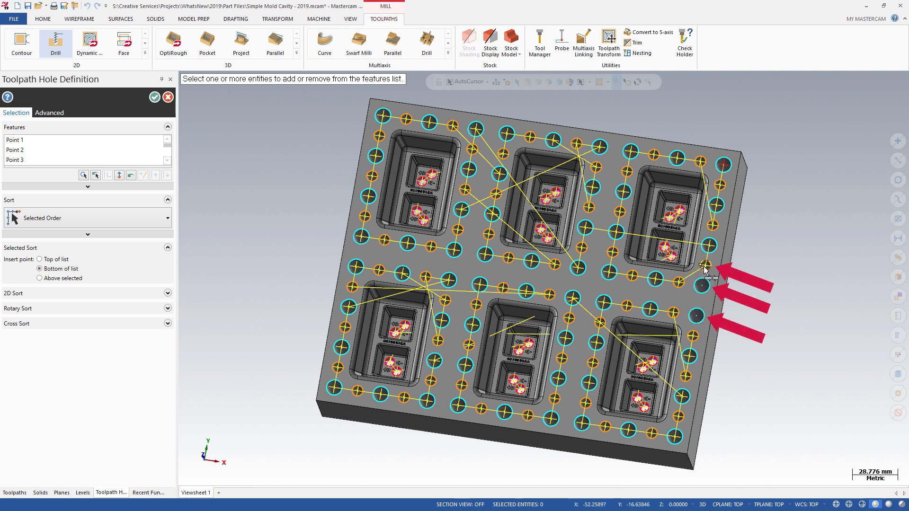
left_click(705, 266)
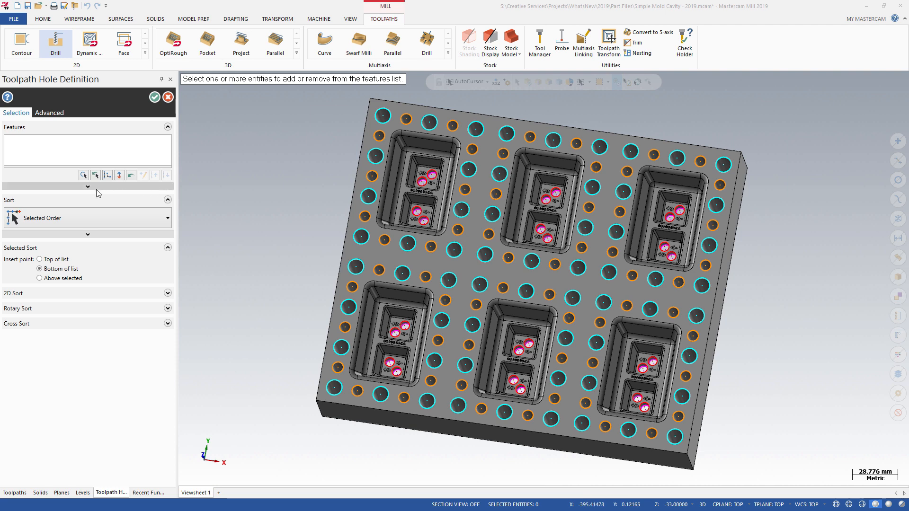
- Select all holes in the block that match the arc of the large hole at the upper-left corner
left_click(83, 176)
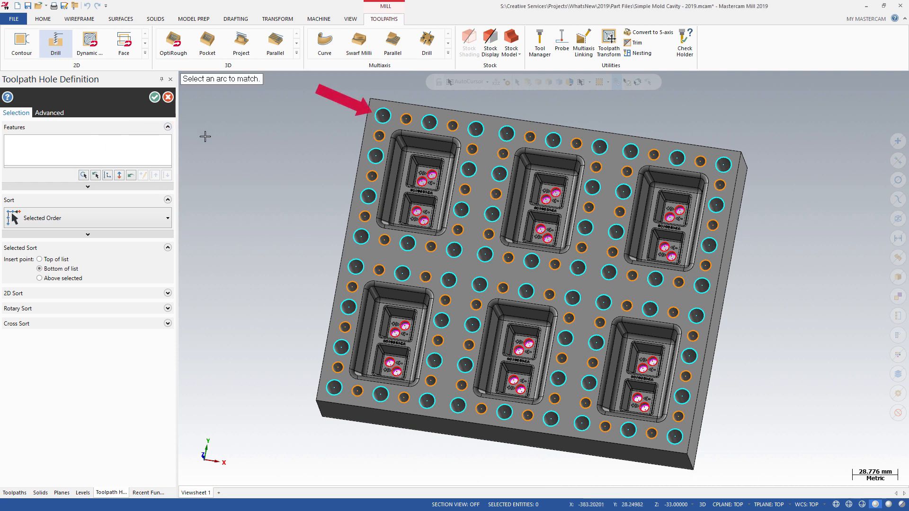
left_click(378, 110)
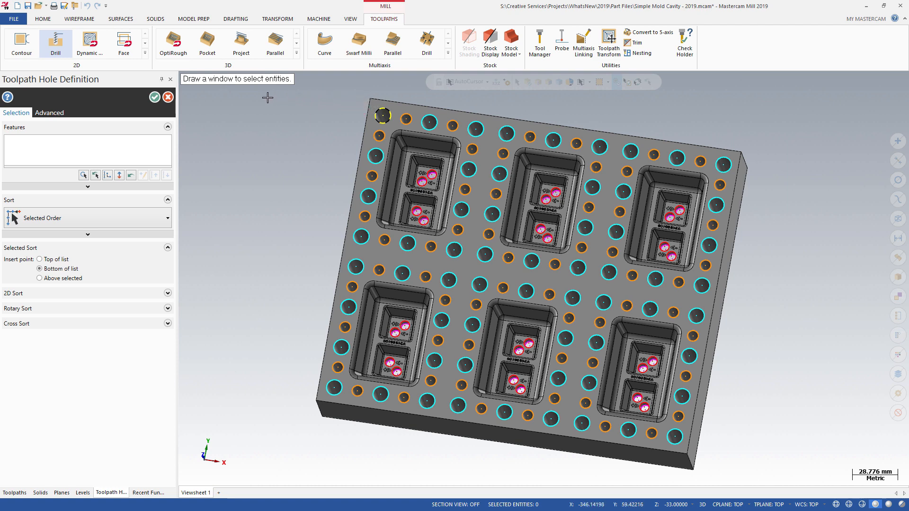
left_click_drag(245, 94, 788, 475)
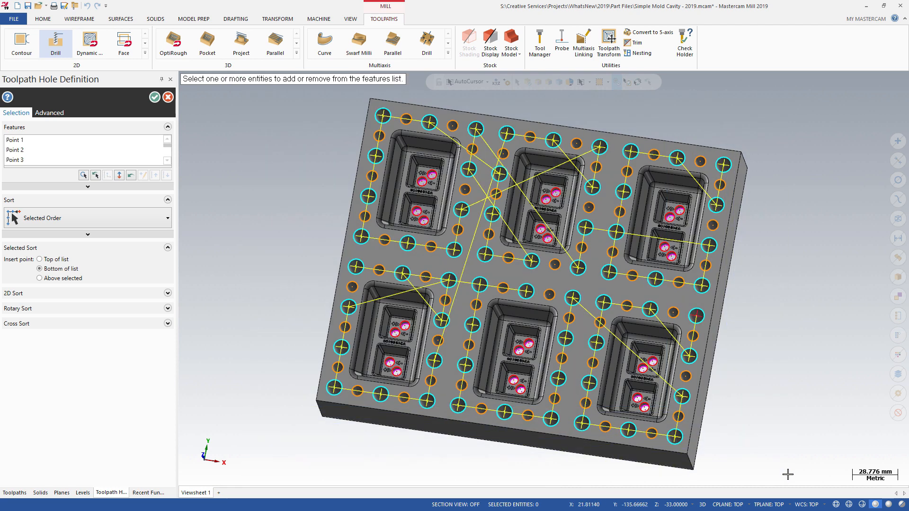
- Open the point-specific changes for Point 2 in the list of drill features
scroll(788, 475, "down", 1)
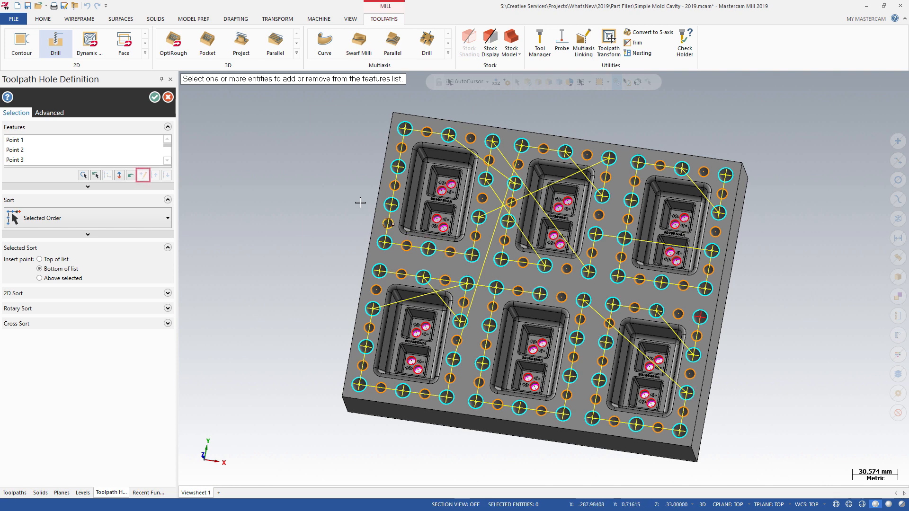
left_click(114, 150)
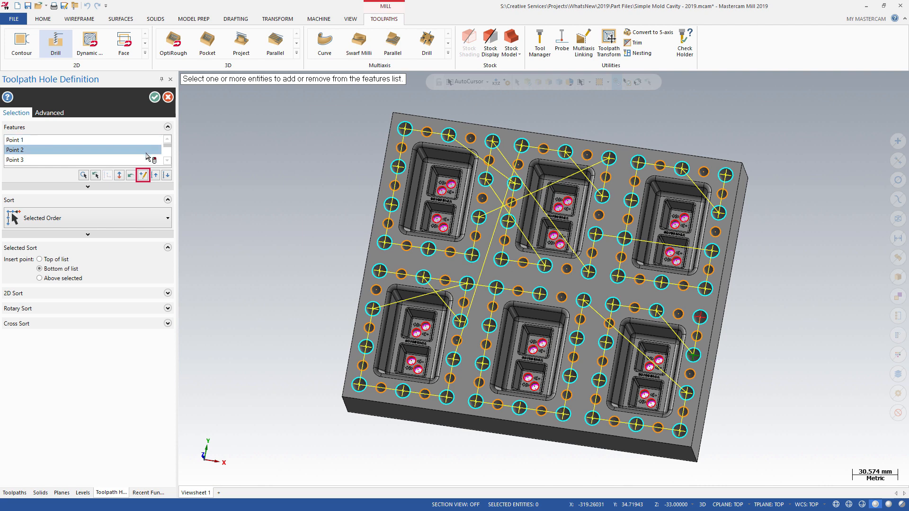
left_click(143, 176)
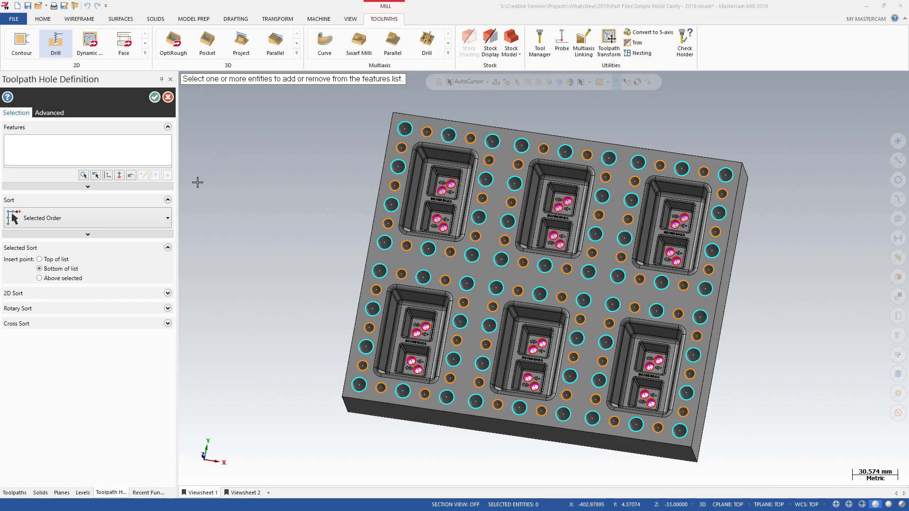
- Window-select every hole in the block and enable the depth filters while viewing the block's underside in Viewsheet 2
left_click(88, 187)
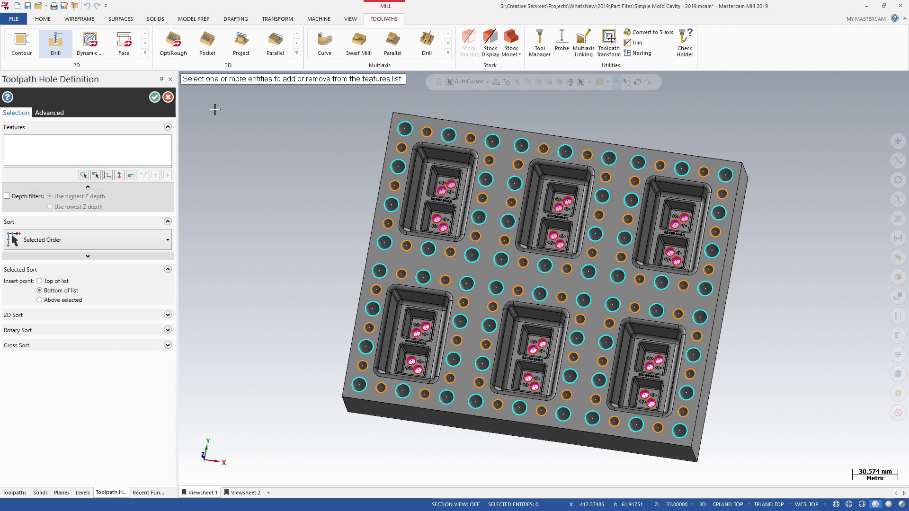
mouse_move(204, 94)
left_mouse_down()
mouse_move(405, 304)
mouse_move(625, 438)
mouse_move(771, 471)
left_mouse_up()
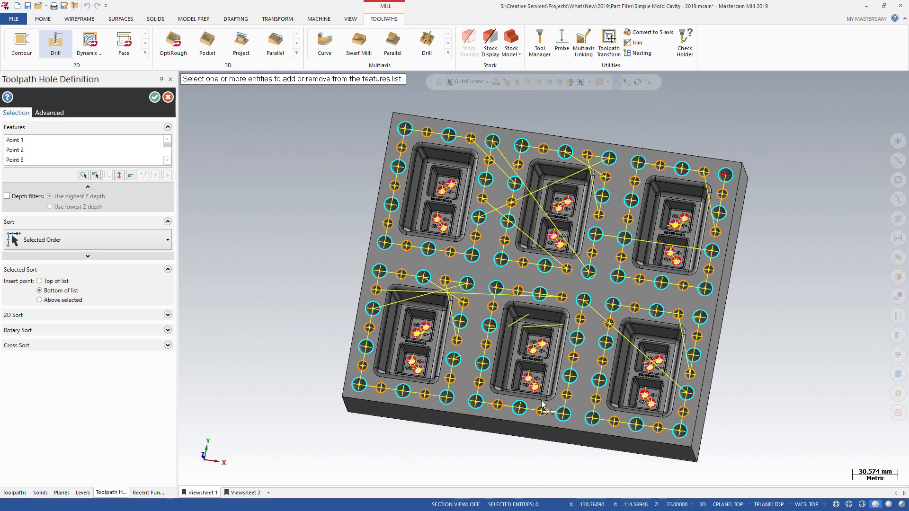
left_click(246, 493)
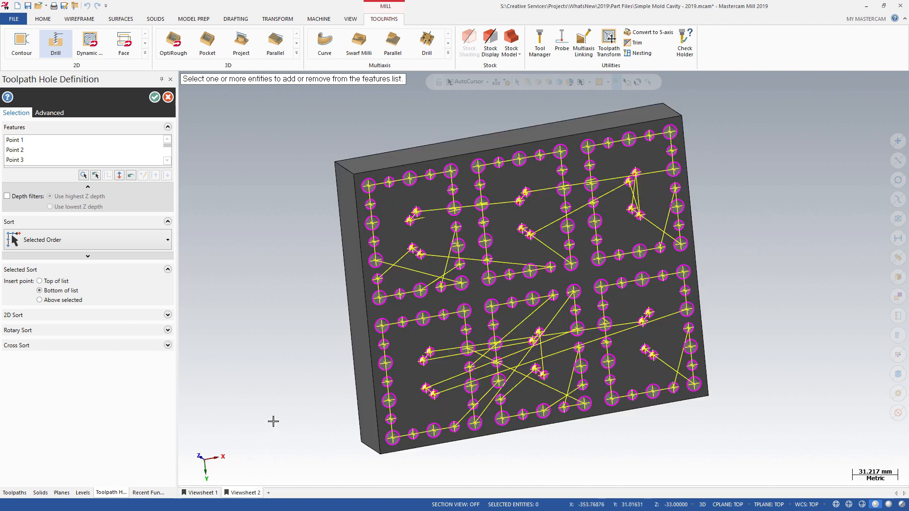
left_click(7, 196)
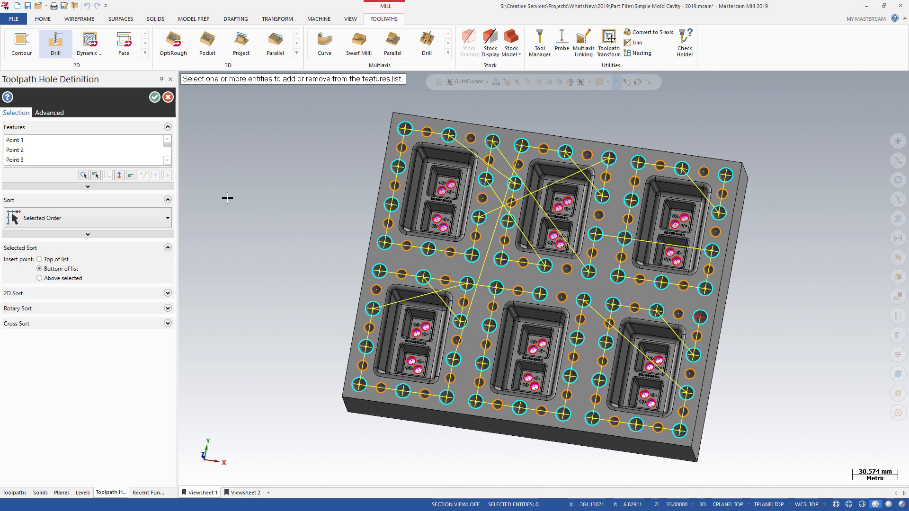
- Sort the drill points with the Z Zig+ Counterclockwise cross sort, starting at the block's upper-left corner hole
left_click(170, 219)
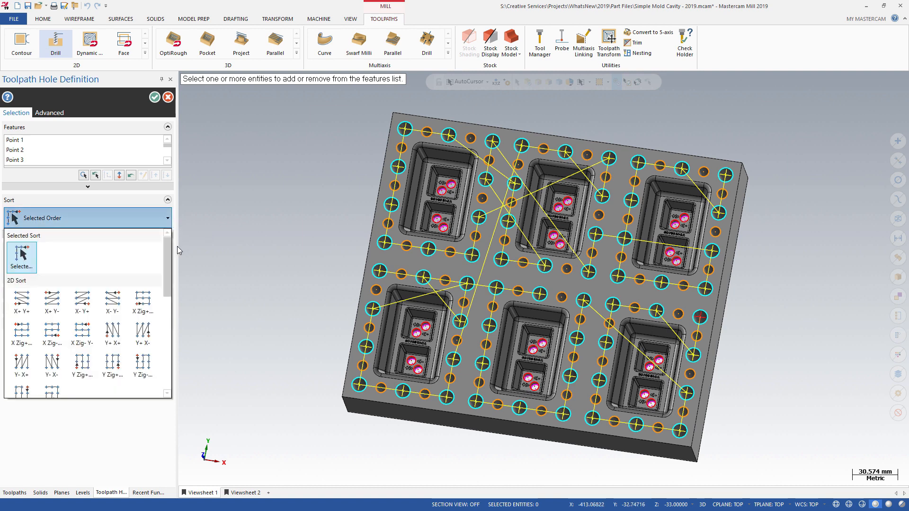
left_click_drag(170, 246, 169, 343)
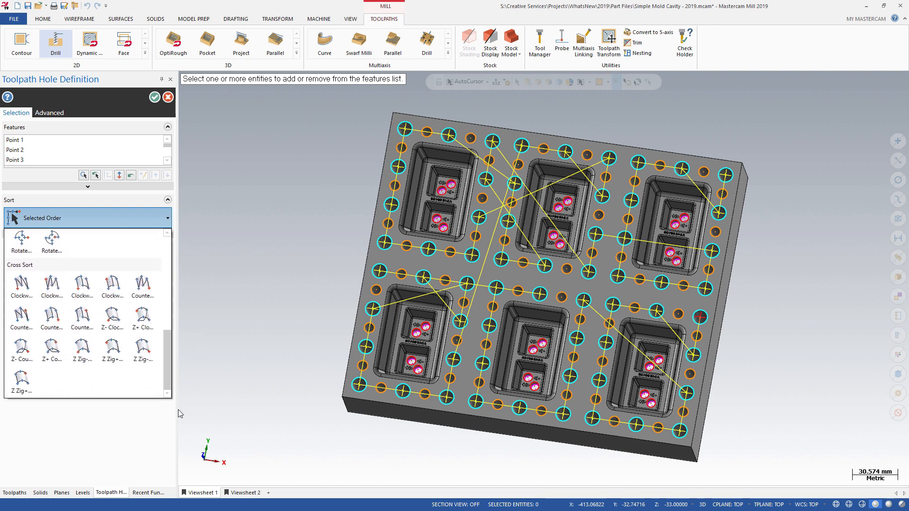
left_click(28, 400)
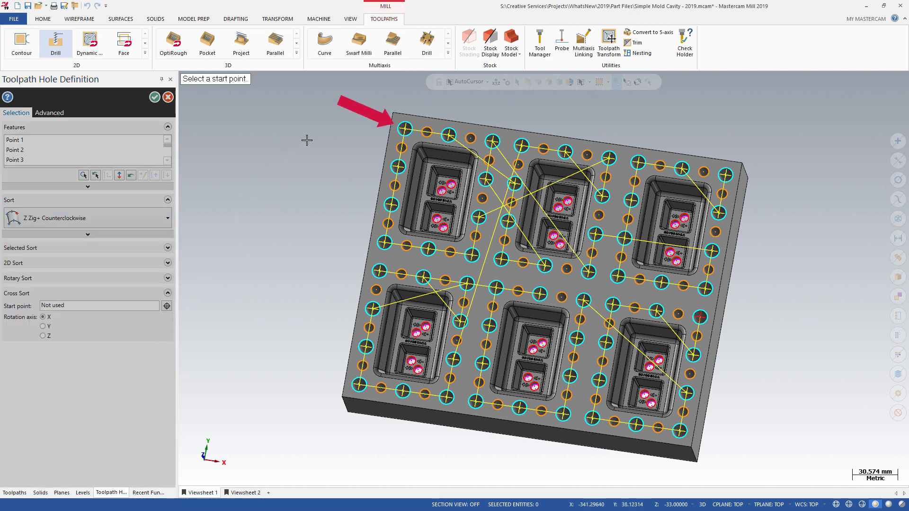
left_click(405, 129)
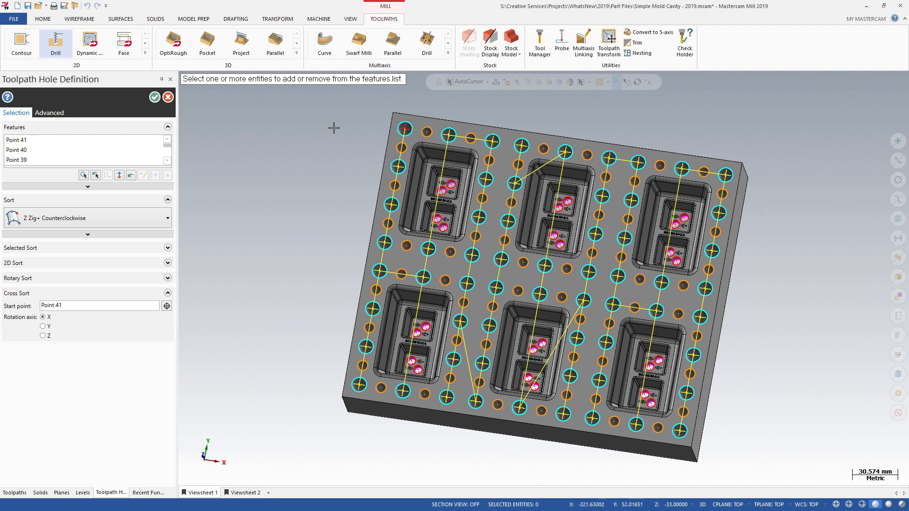
- Set the sort tolerance to 0.1 and create the simple drill toolpath with its parameters as they are
left_click(101, 234)
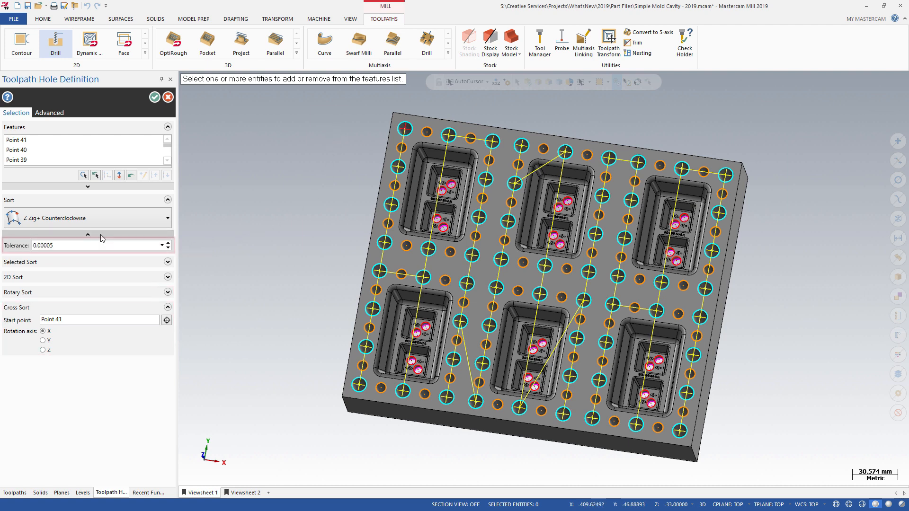
double_click(114, 245)
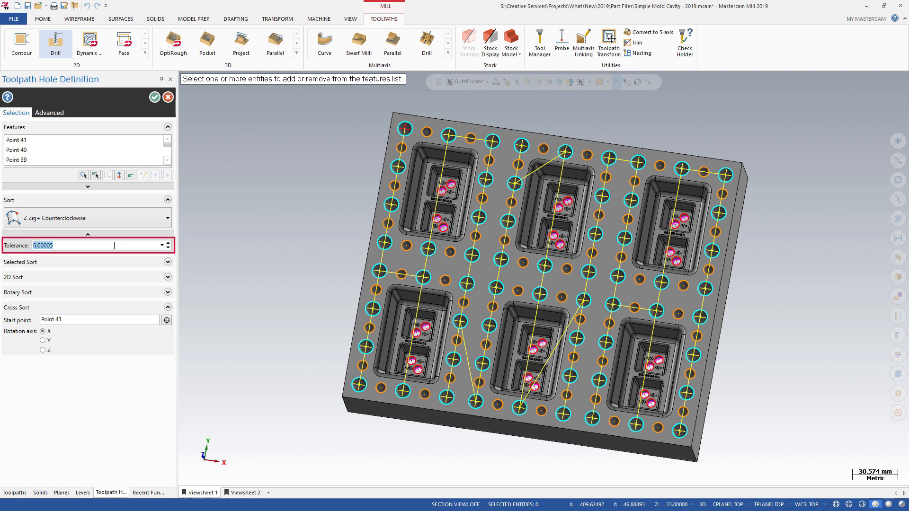
type("0.1")
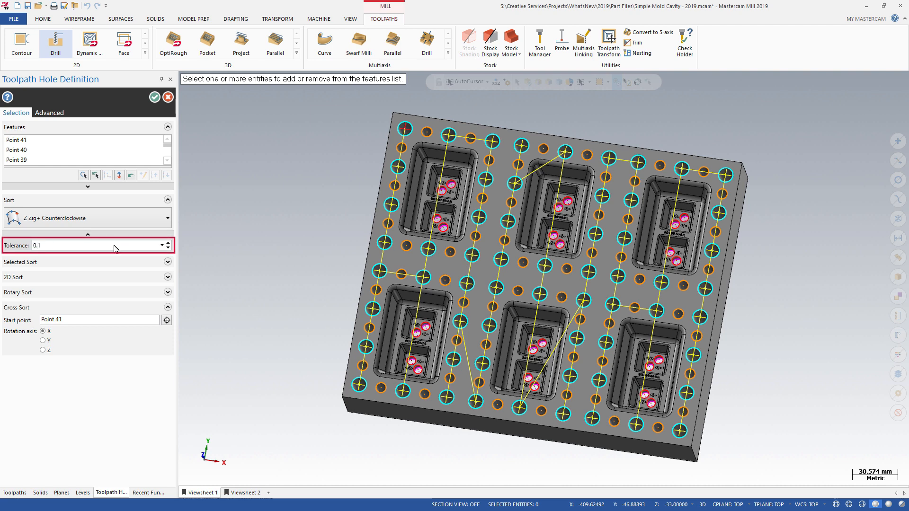
key("Return")
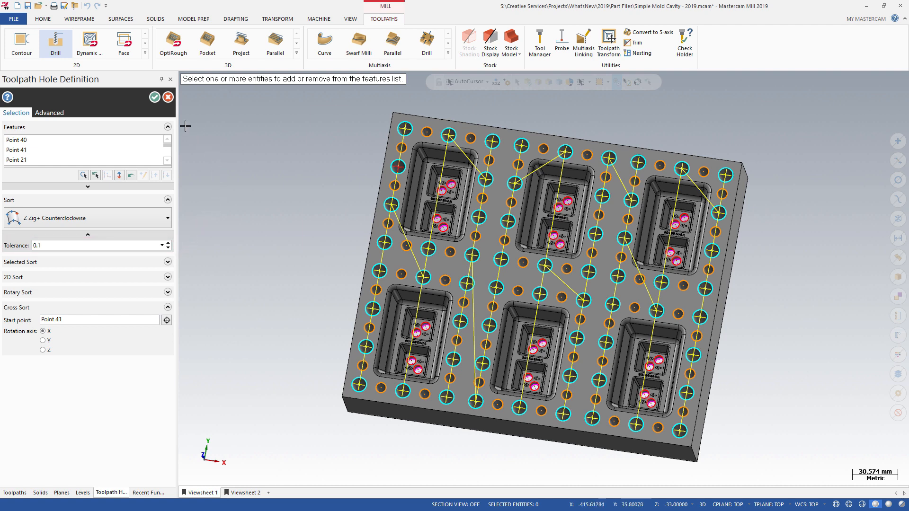
left_click(155, 97)
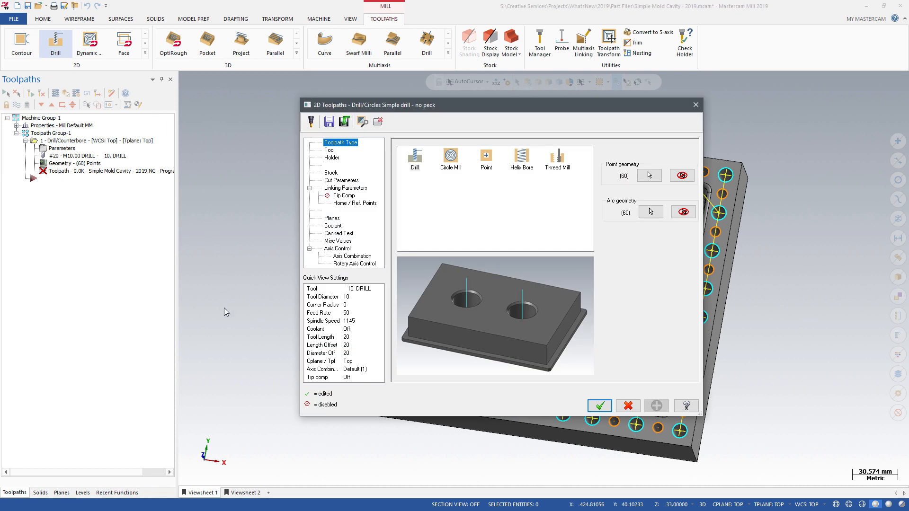
left_click(595, 406)
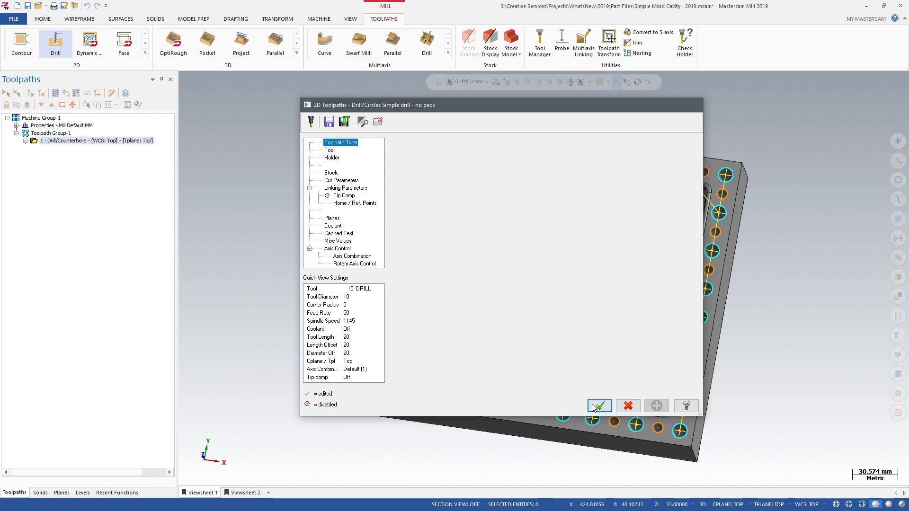